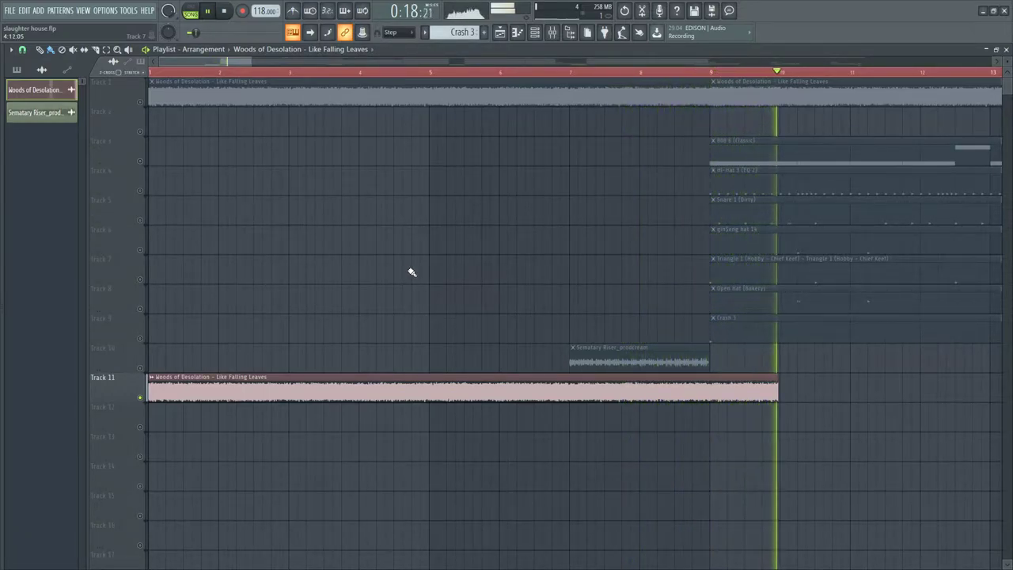
Check the Track 11 "Woods of Desolation" clip's time stretching settings, shorten the clip to end at bar 9, and play it
double_click(237, 390)
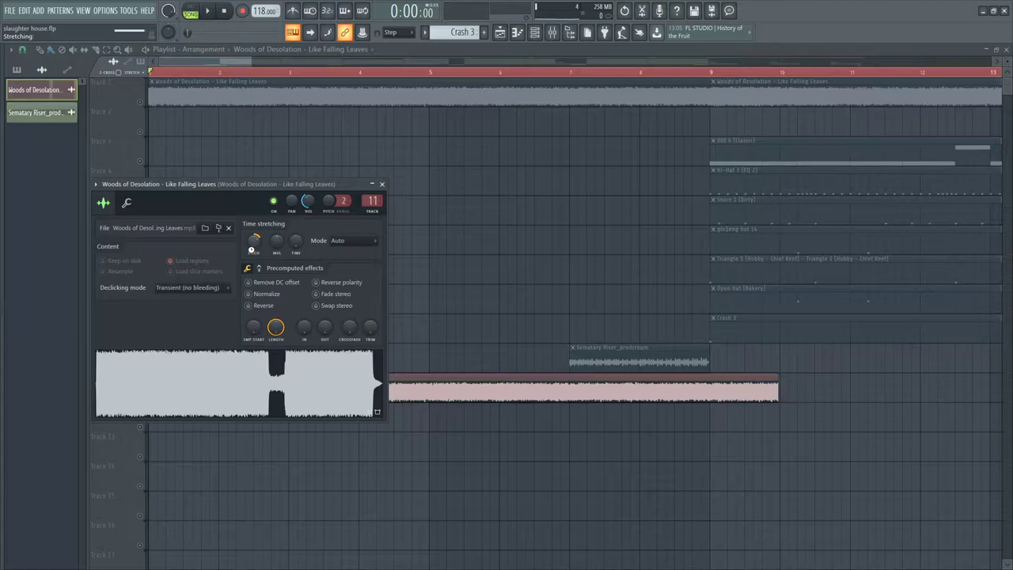
key(Escape)
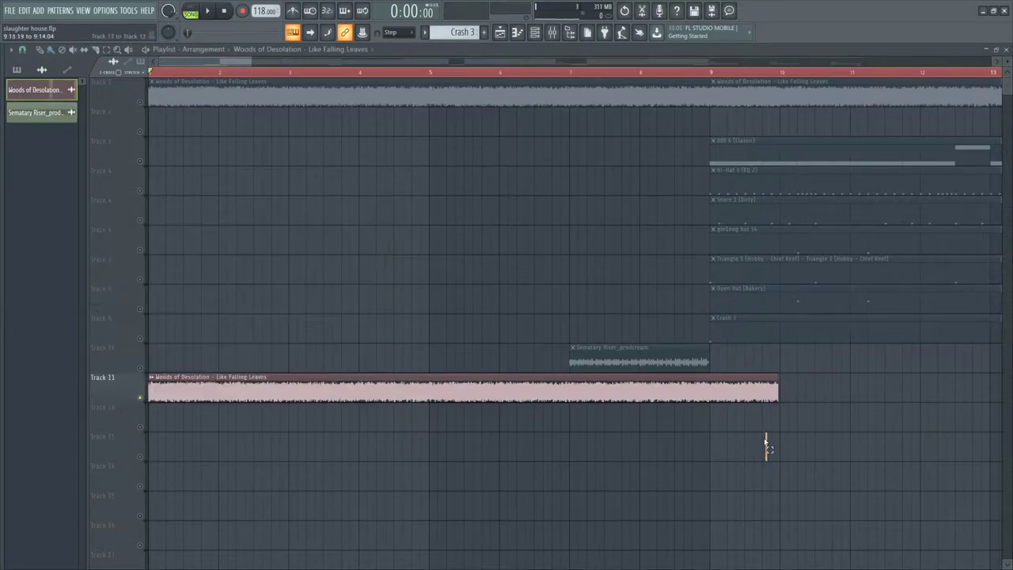
scroll(772, 423, up, 3)
drag(815, 388, 388, 406)
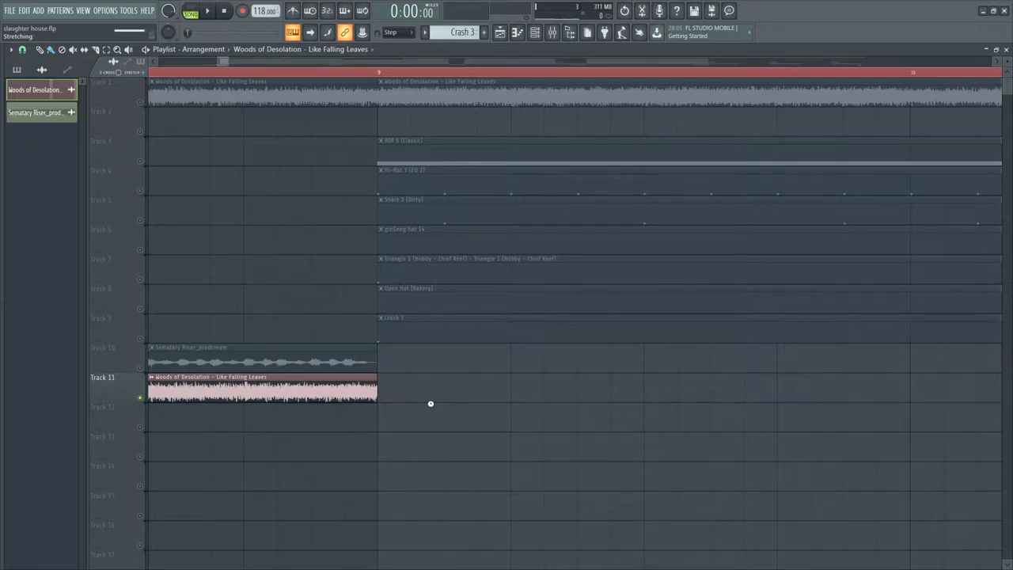
scroll(429, 404, down, 6)
key(space)
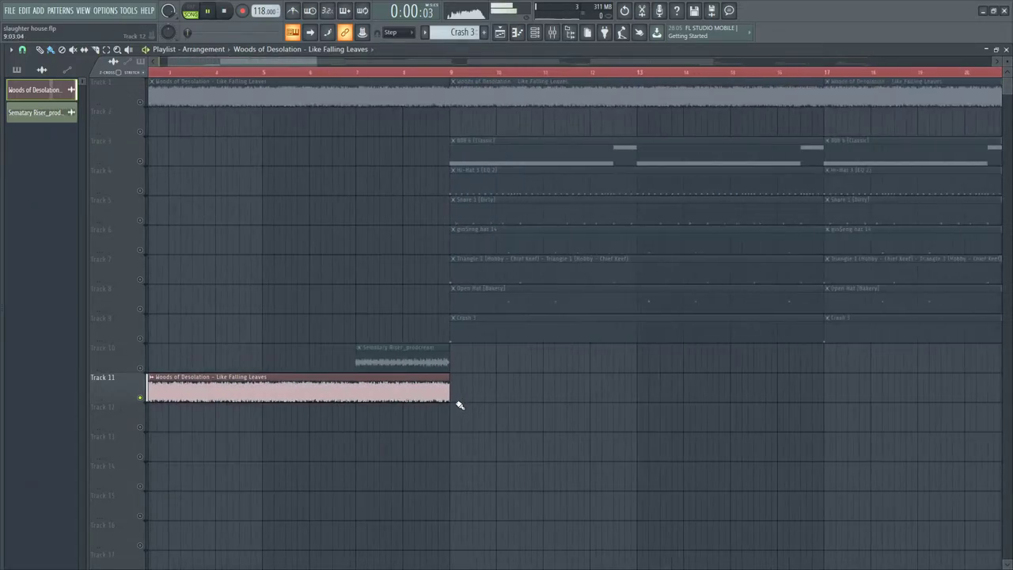
scroll(133, 425, up, 5)
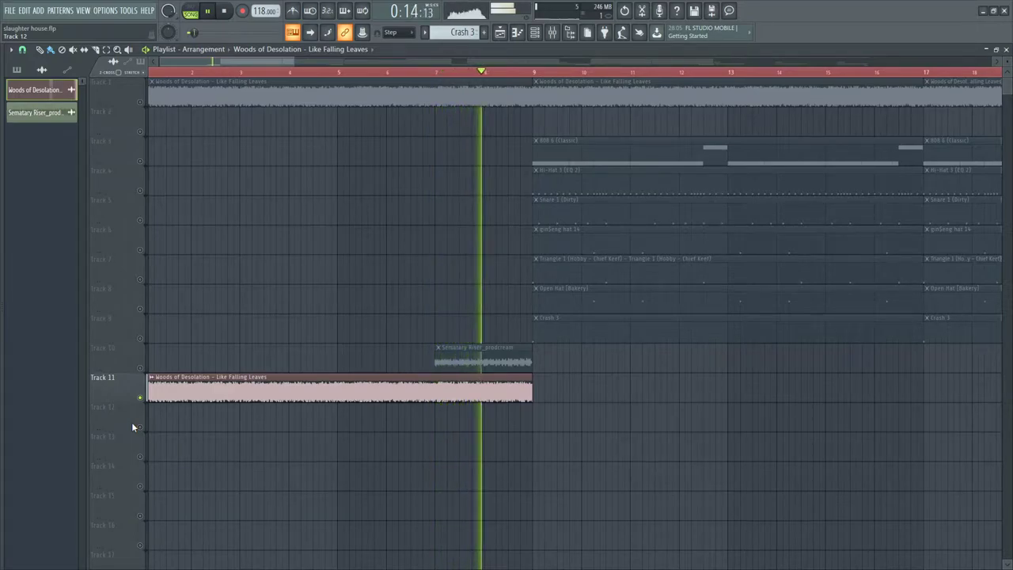
Delete the "Woods of Desolation" clip from Track 11 and take the track out of solo
right_click(273, 388)
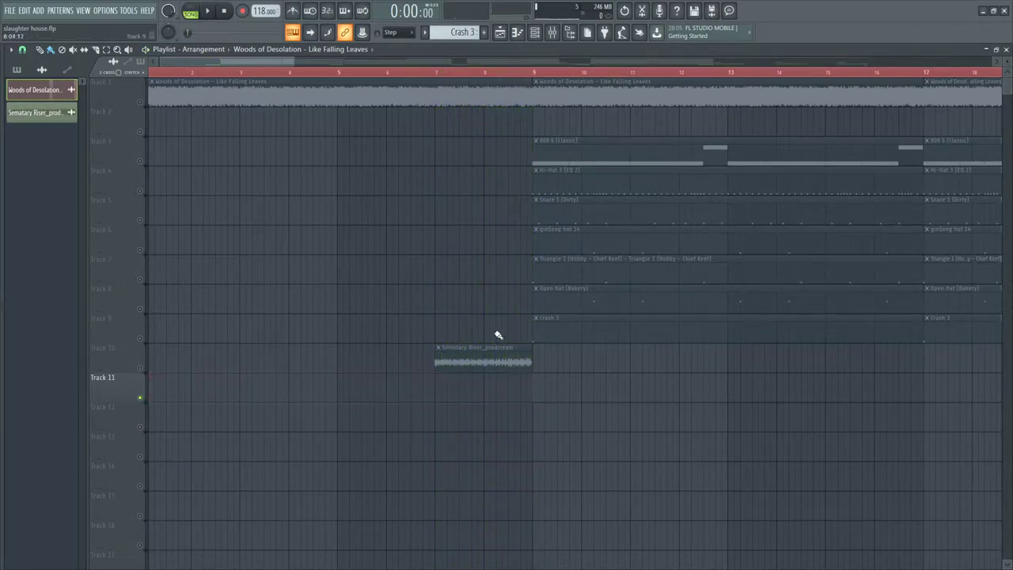
right_click(141, 398)
Inspect the sample settings of the Sematary Riser clip on Track 10, and close them
double_click(446, 353)
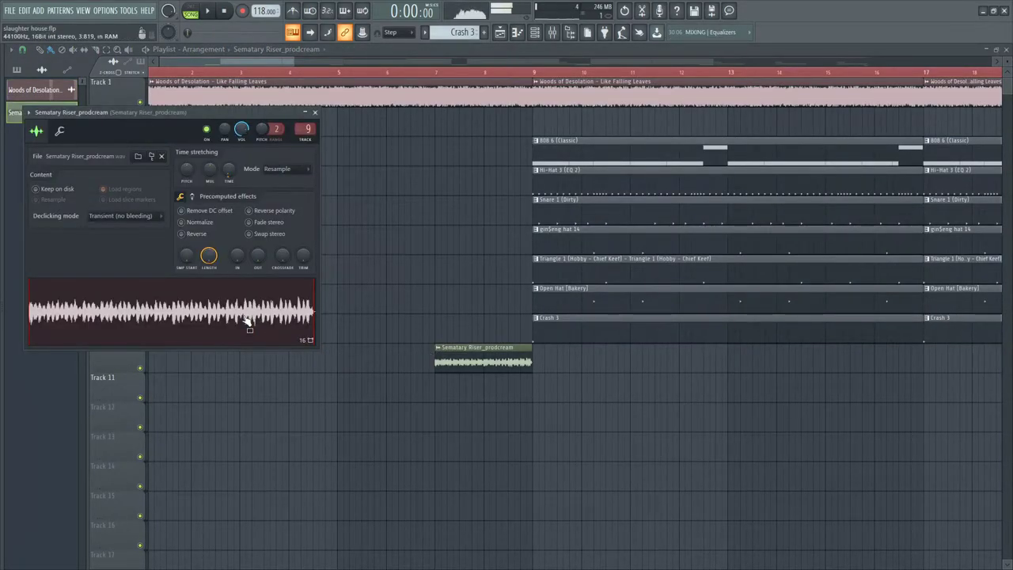
key(Escape)
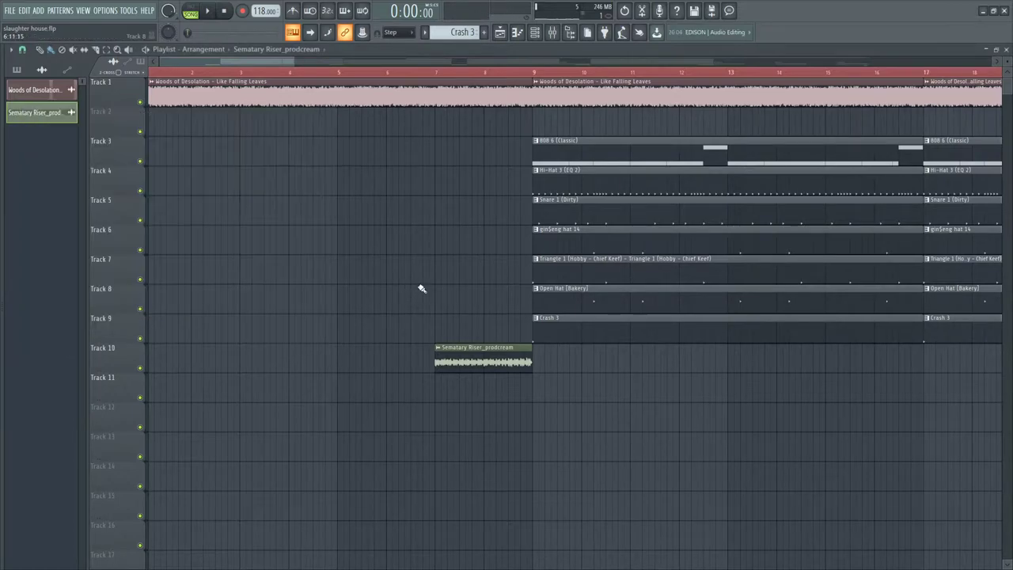
Review the 808 6 (Classic) notes in the piano roll in pattern mode, check the channel rack and mixer, and return to the playlist
scroll(564, 153, down, 3)
double_click(564, 153)
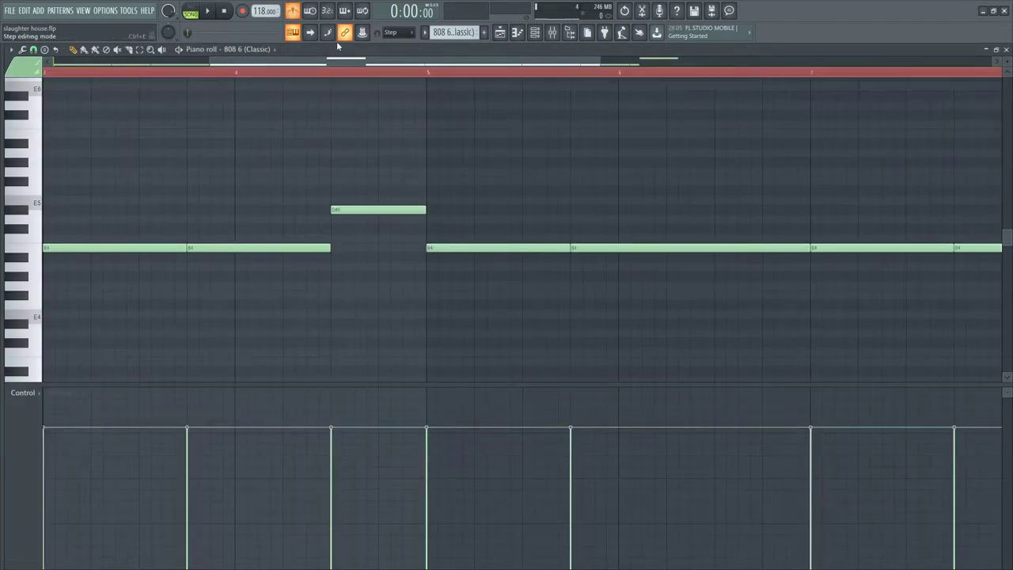
scroll(504, 174, down, 3)
key(space)
scroll(475, 150, down, 1)
click(202, 10)
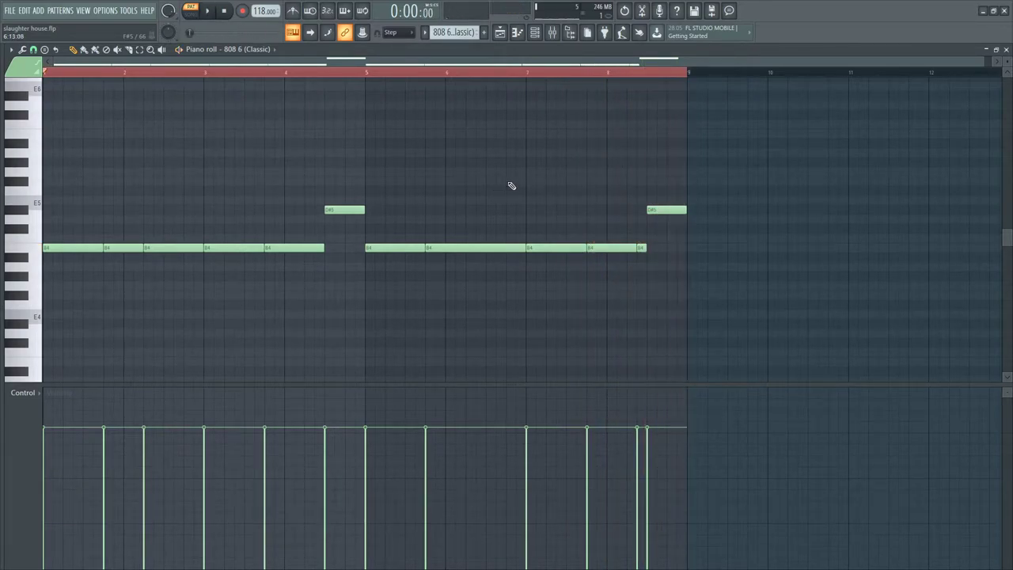
key(F6)
key(F9)
key(F5)
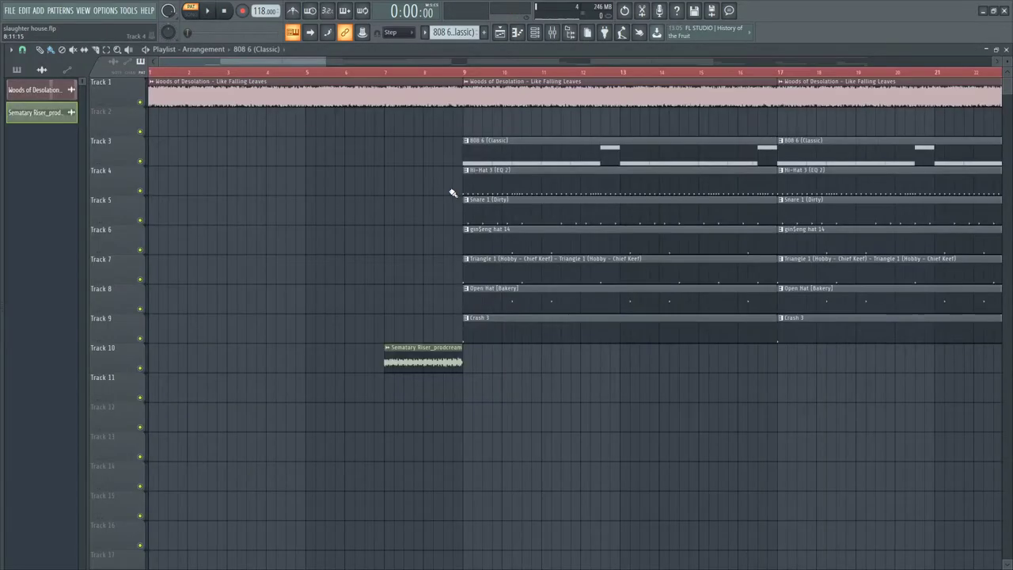
Review and play the Hi-Hat 3 (EQ 2) and Snare 1 (Dirty) patterns in the piano roll, returning to the playlist
double_click(522, 190)
key(space)
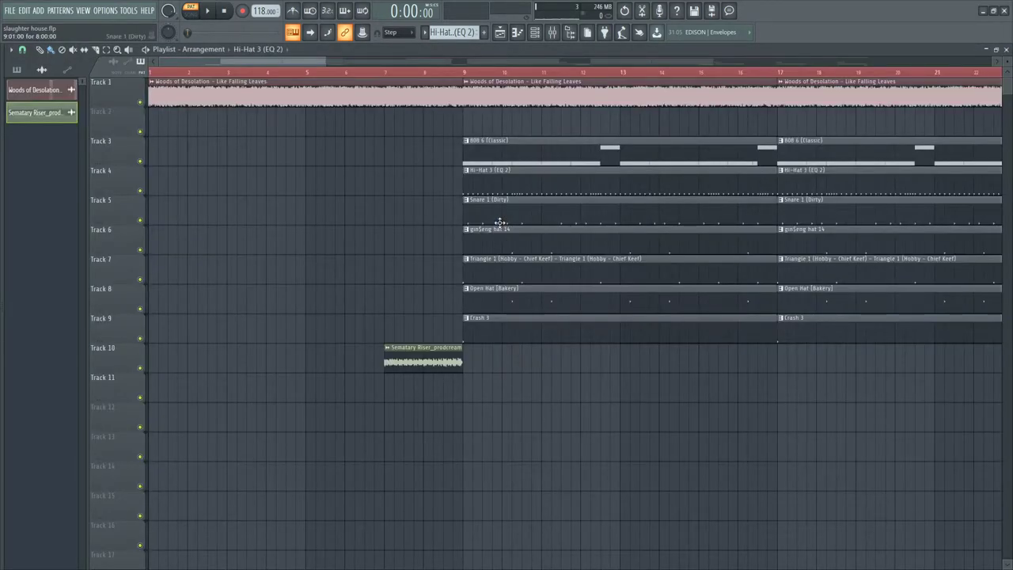
double_click(499, 214)
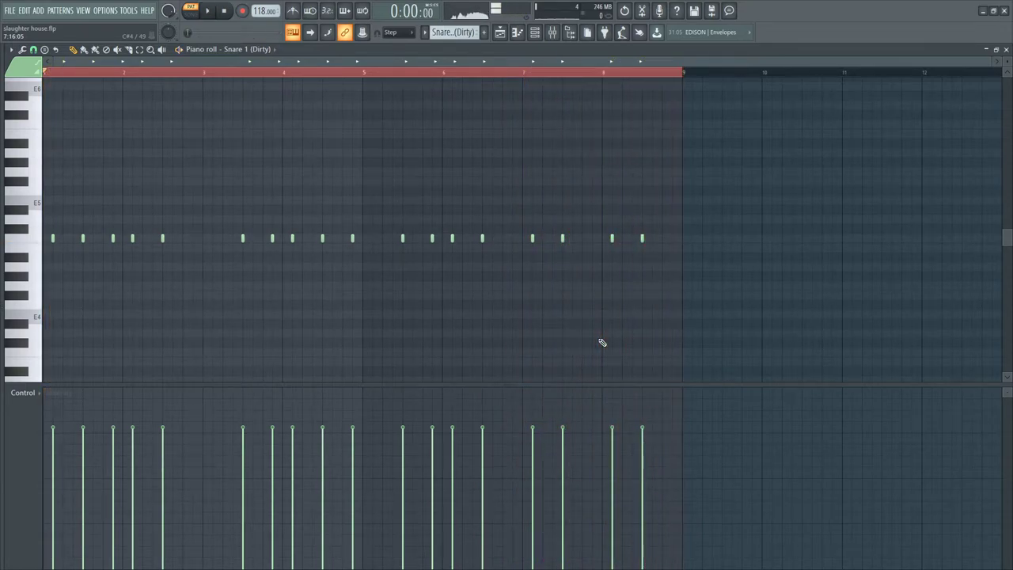
key(F6)
key(F9)
key(F5)
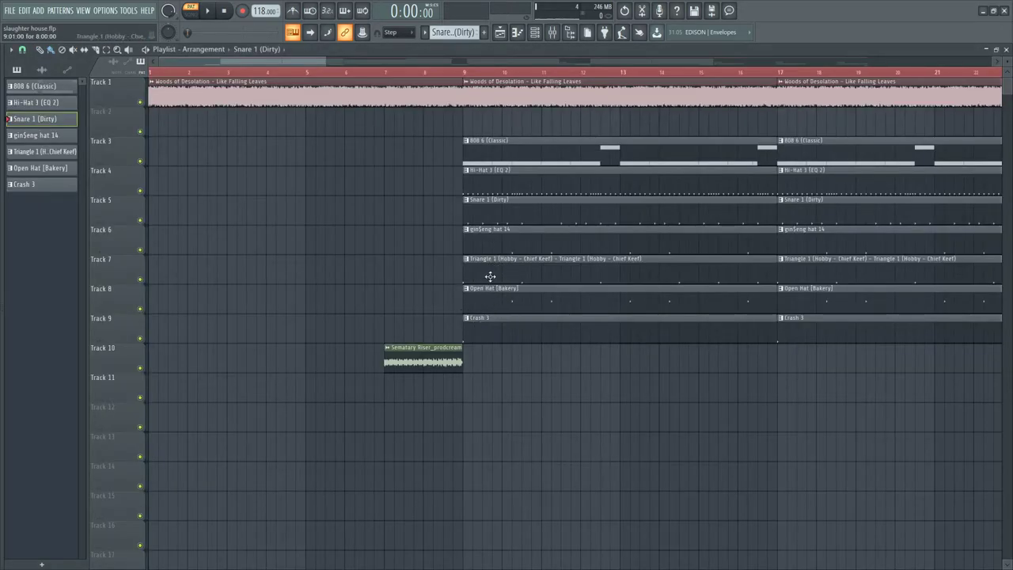
Open the gin$eng hat 14 pattern in the piano roll and set the snap to Bar
double_click(490, 242)
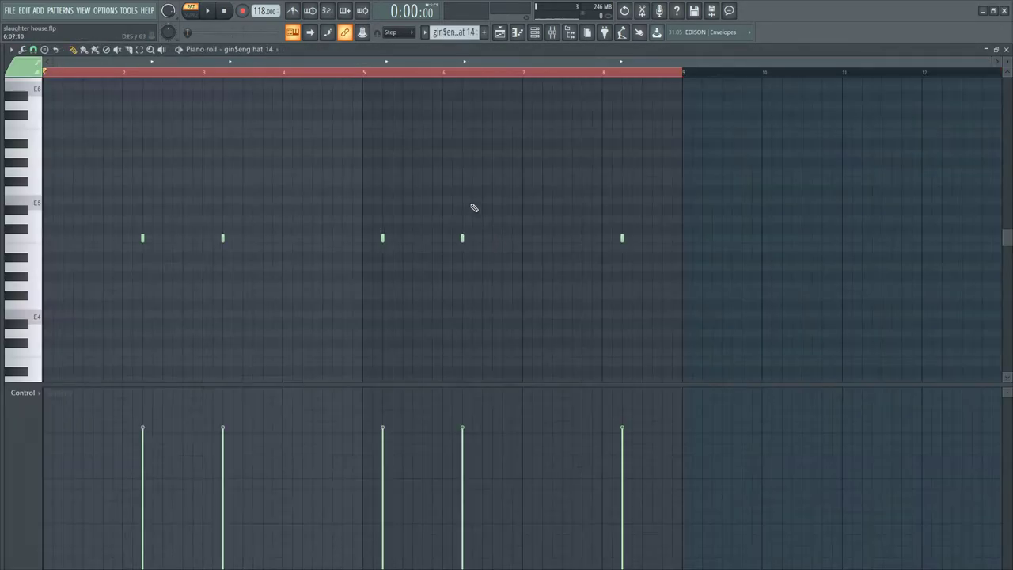
click(33, 50)
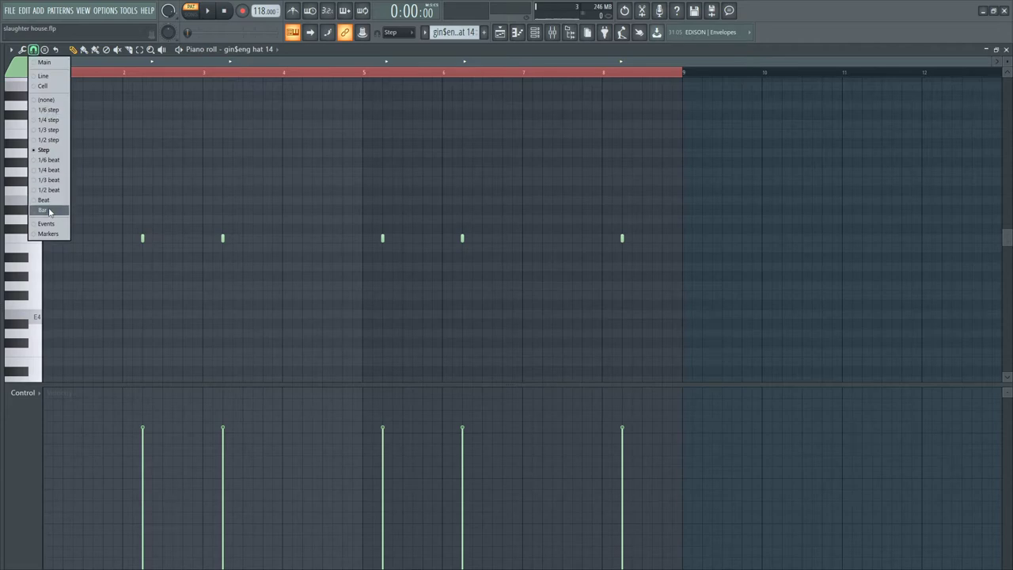
click(49, 211)
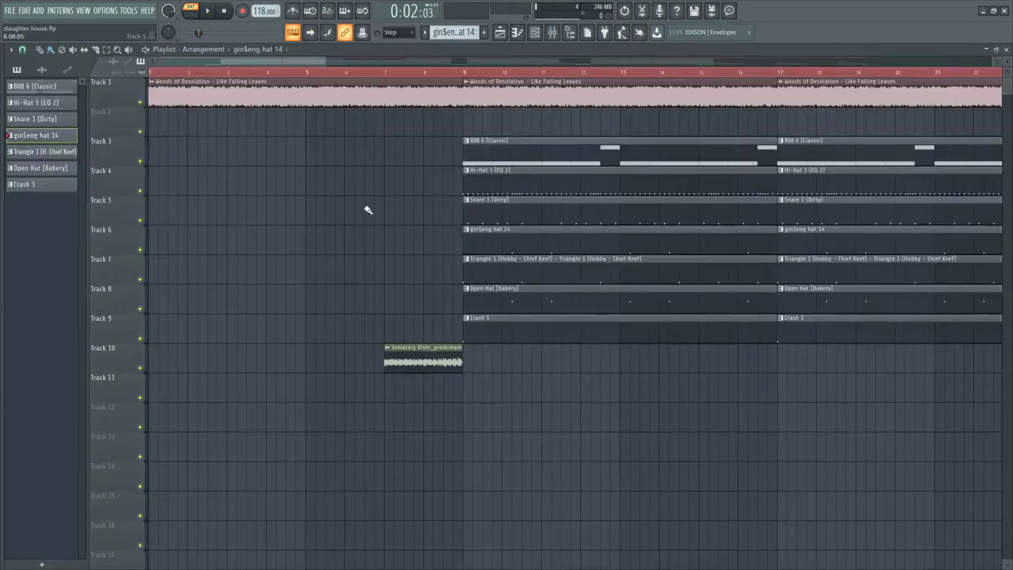
Play the Triangle 1 (Hobby - Chief Keef) pattern in the piano roll, check its channel and mixer, and return to the playlist
double_click(484, 267)
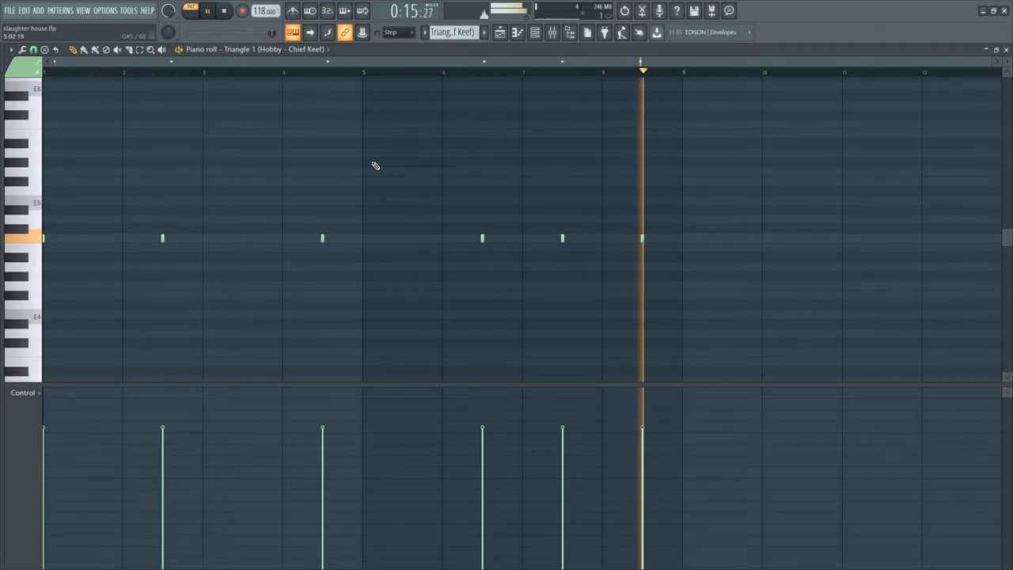
key(space)
key(F6)
key(F9)
key(F5)
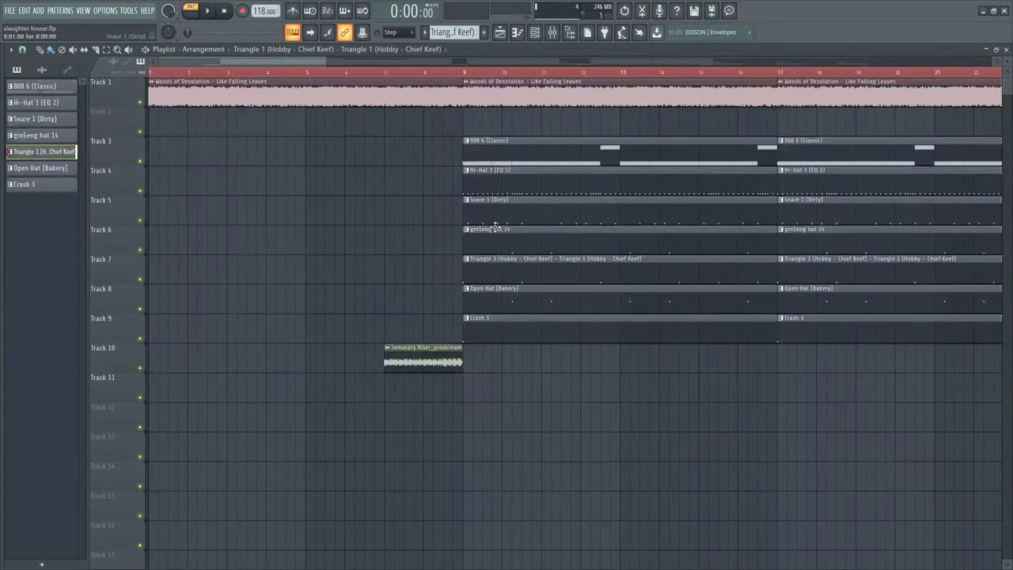
Play the Open Hat [Bakery] pattern from its start in the piano roll, view the mixer, and return to the playlist
double_click(511, 297)
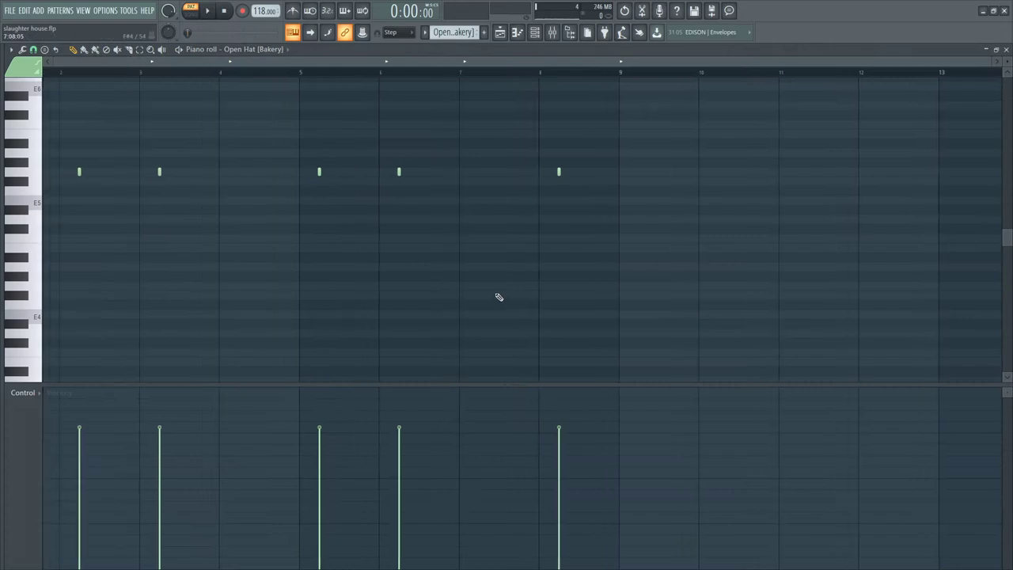
click(124, 72)
scroll(190, 248, up, 4)
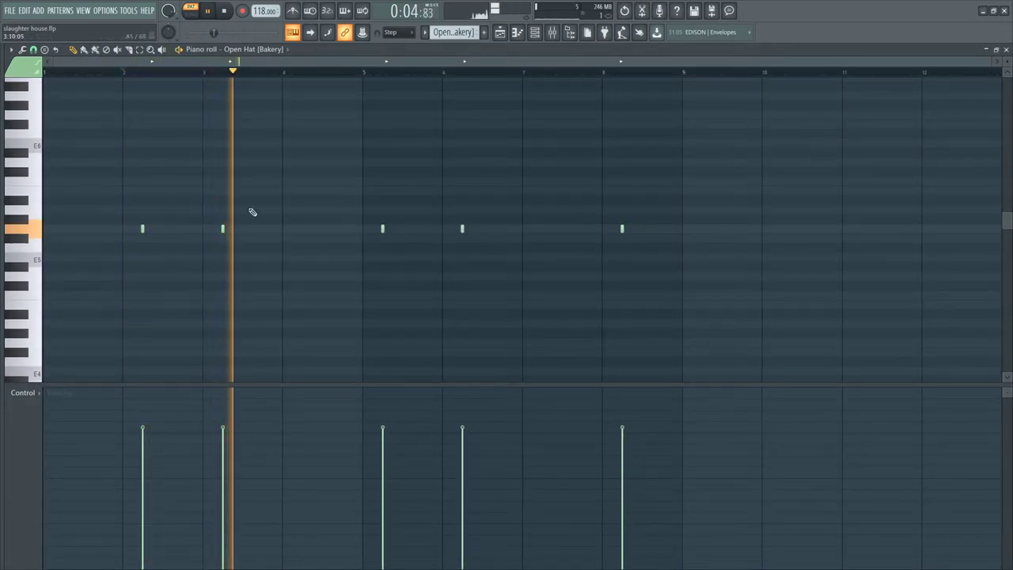
key(space)
key(F9)
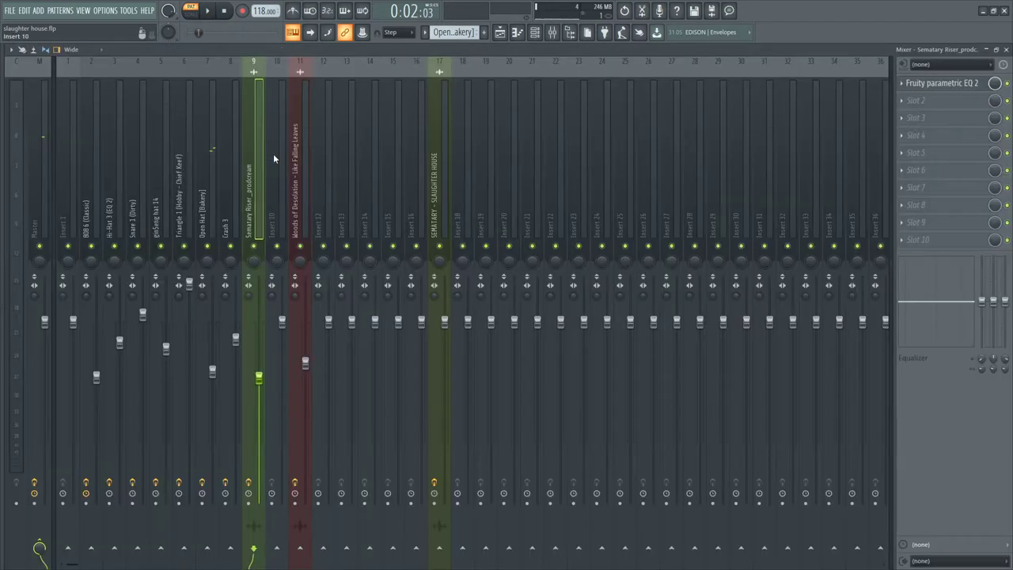
key(F5)
Play the Crash 3 pattern in the piano roll, check the channel rack and mixer, and return to the playlist
double_click(510, 319)
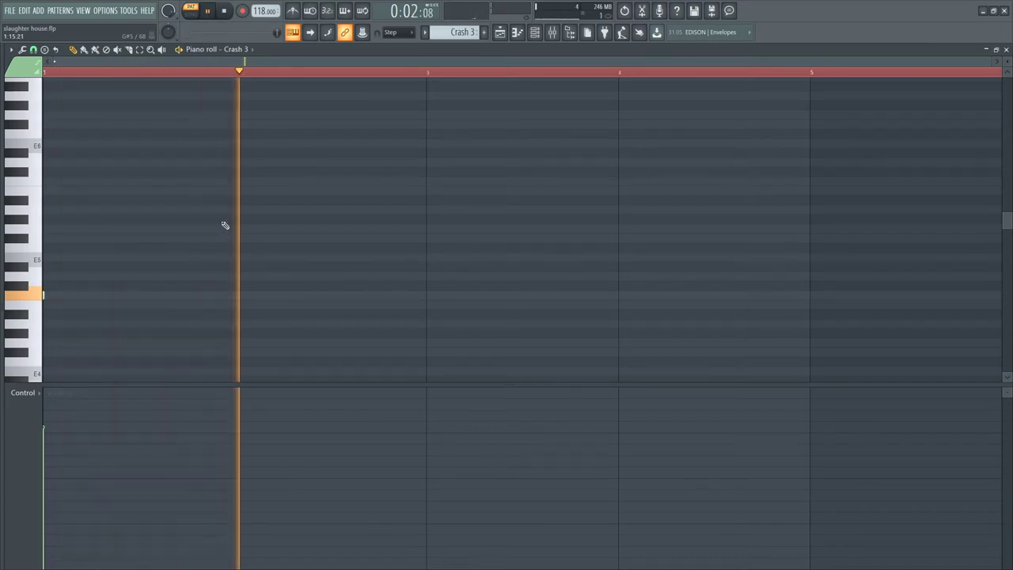
key(space)
key(F6)
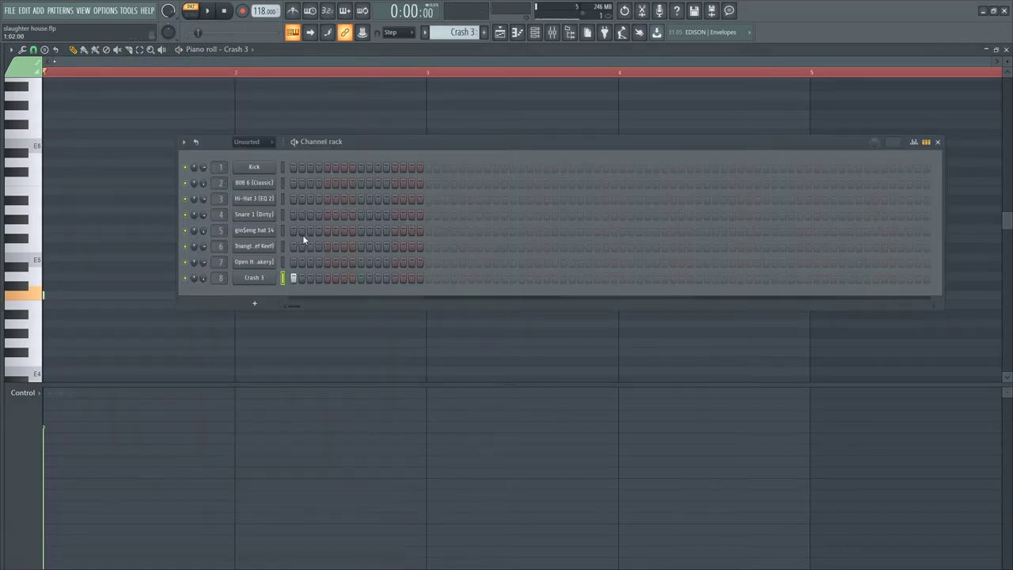
key(F9)
key(F5)
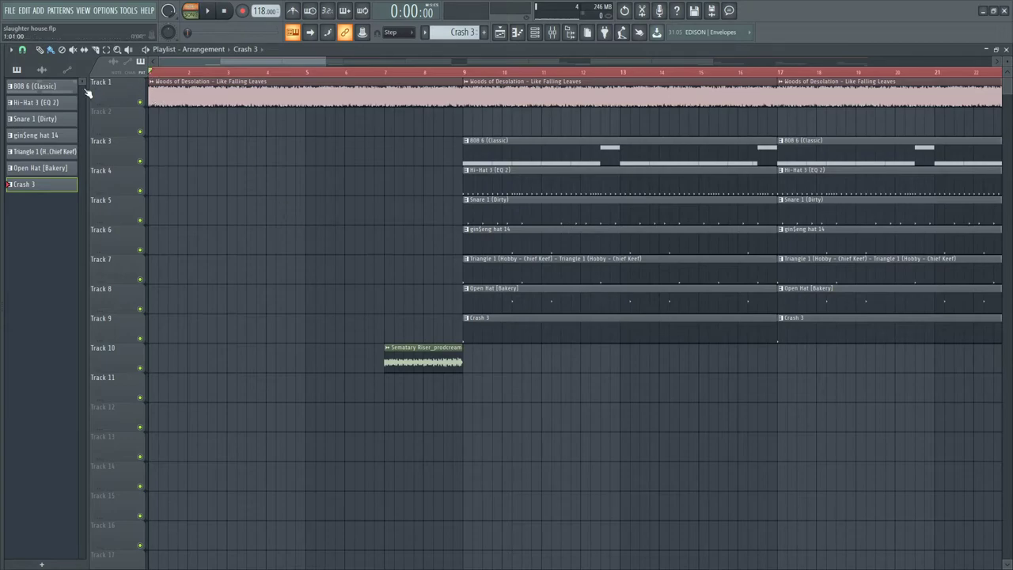
Play the whole arrangement in song mode with all of its clips in view, and stop playback at the end
key(space)
scroll(314, 277, down, 8)
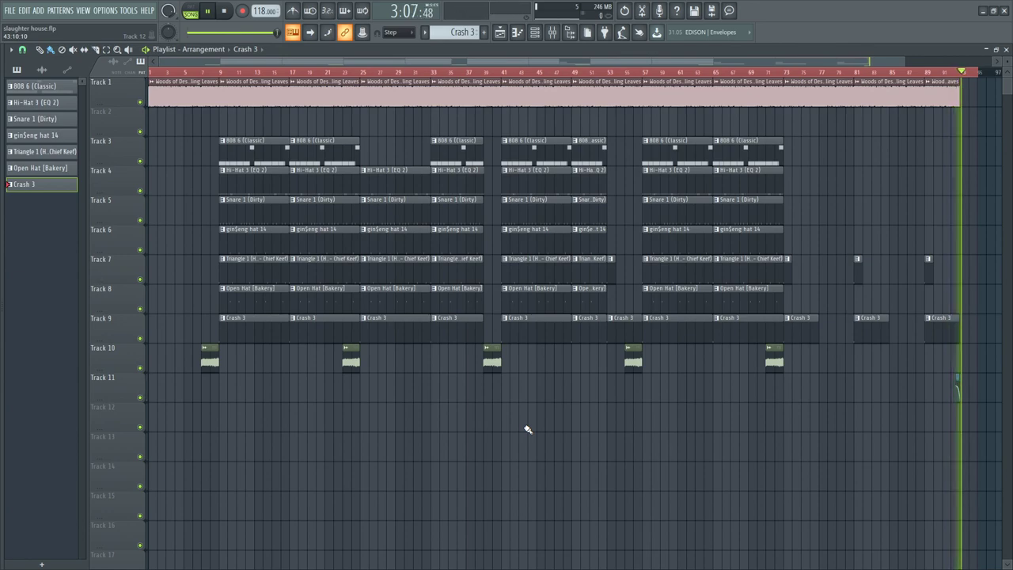
key(space)
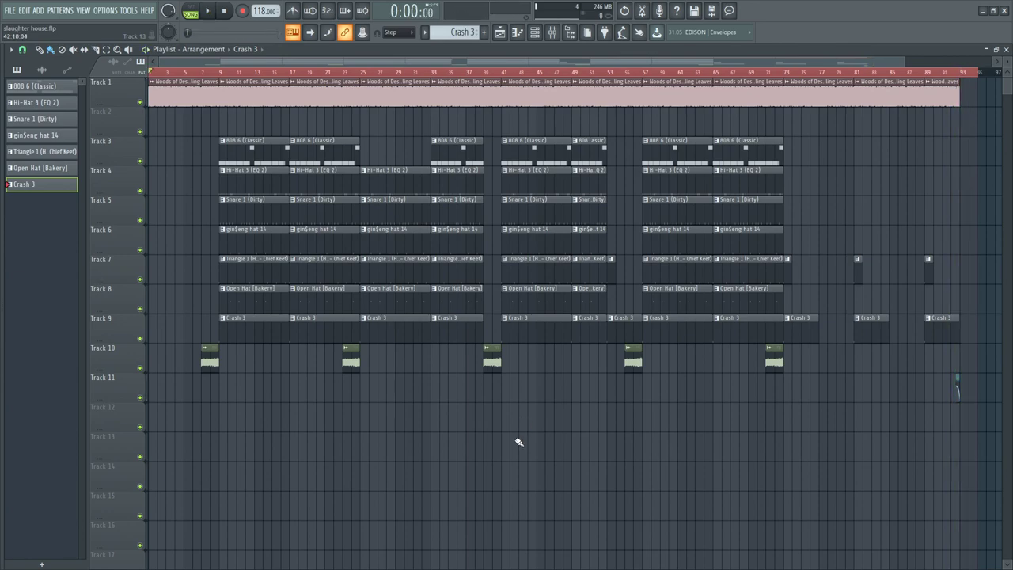
key(super)
click(426, 558)
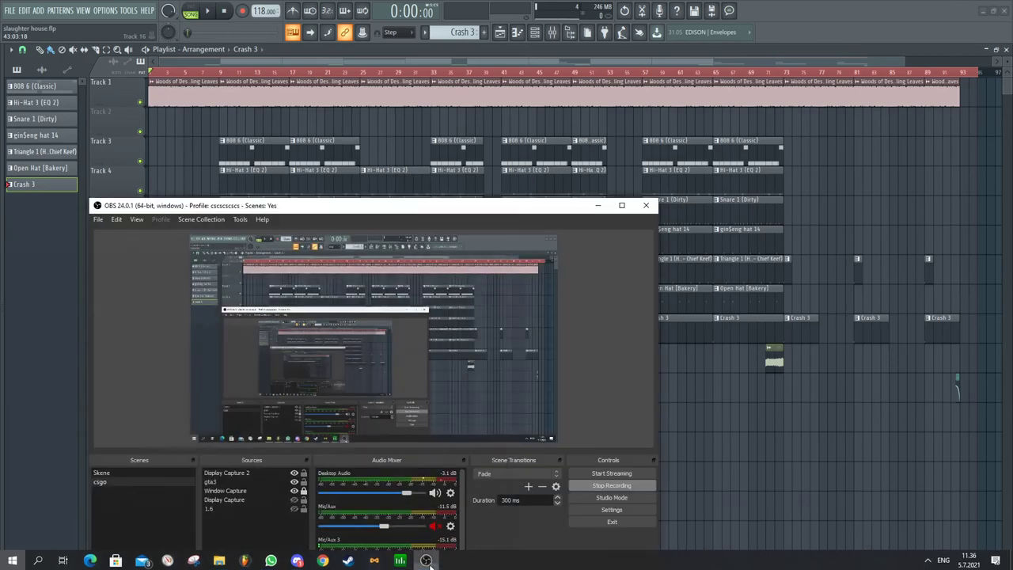